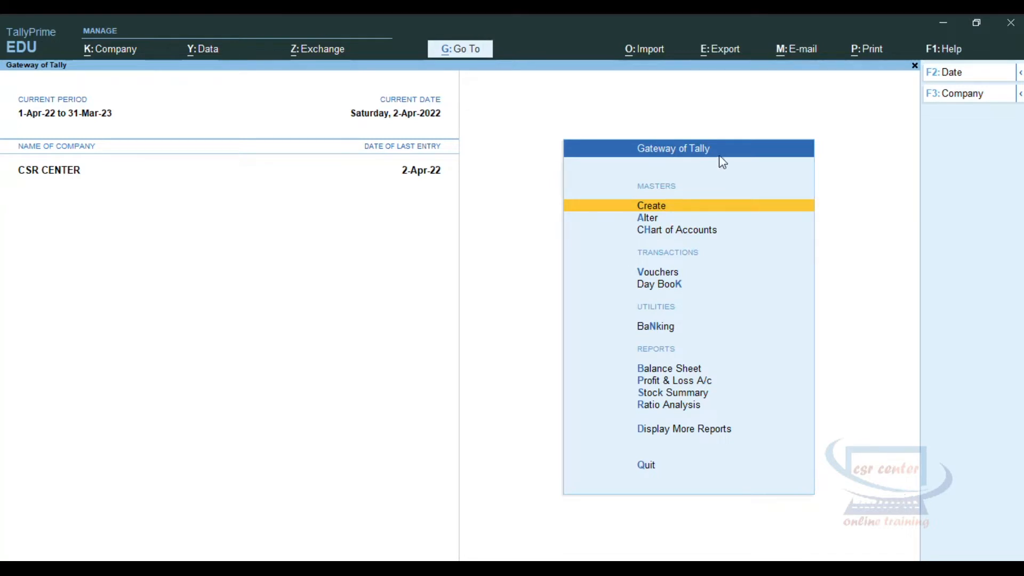
- Start a journal voucher and turn on Show more configurations in its voucher configuration
click(670, 274)
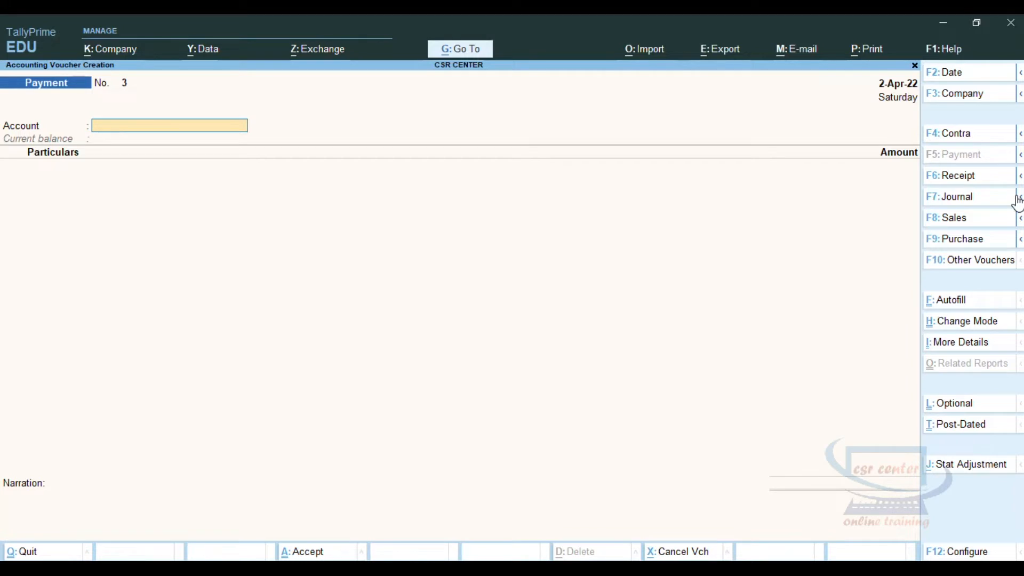
click(969, 202)
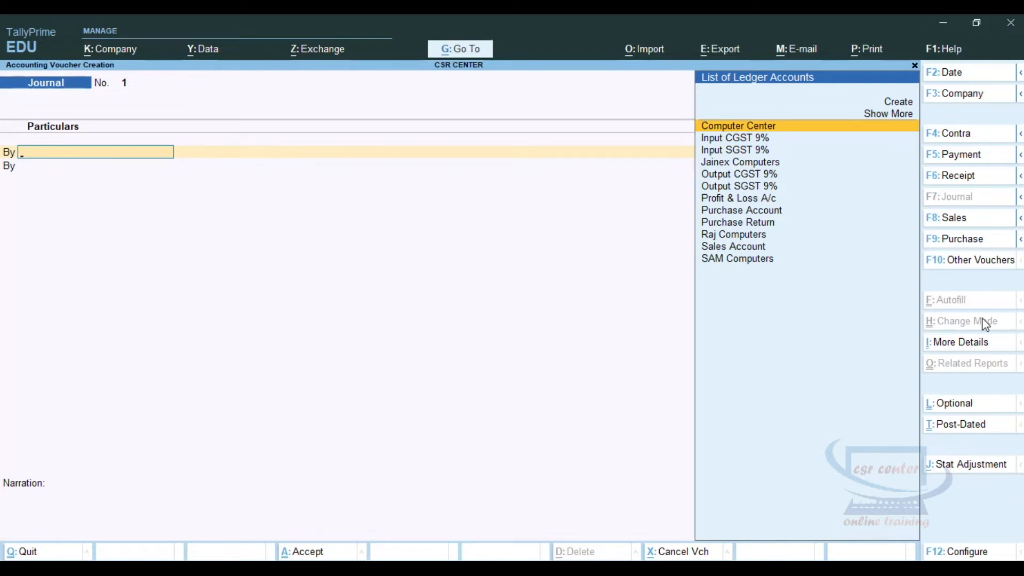
key(F12)
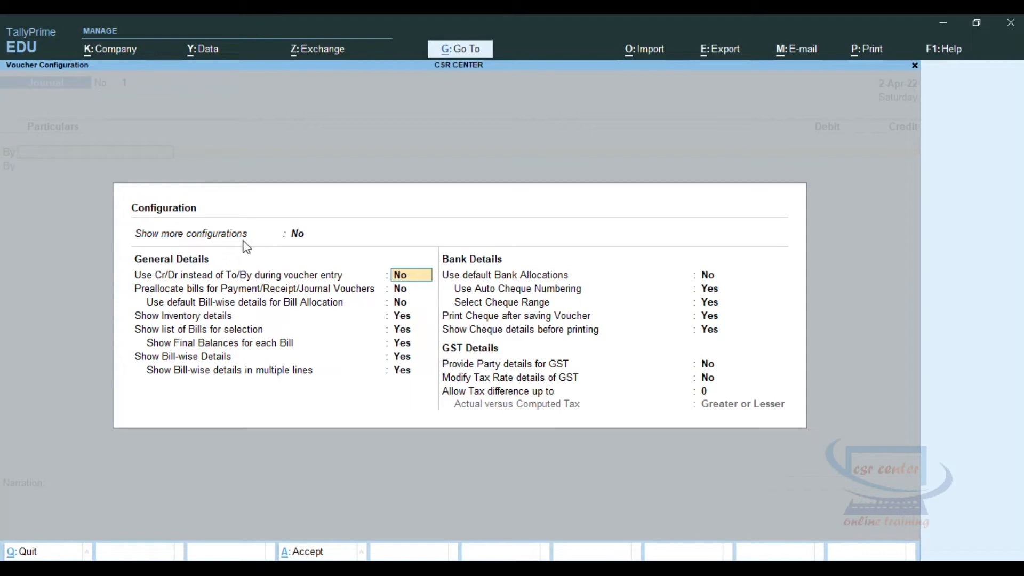
click(301, 237)
text(y)
key(Return)
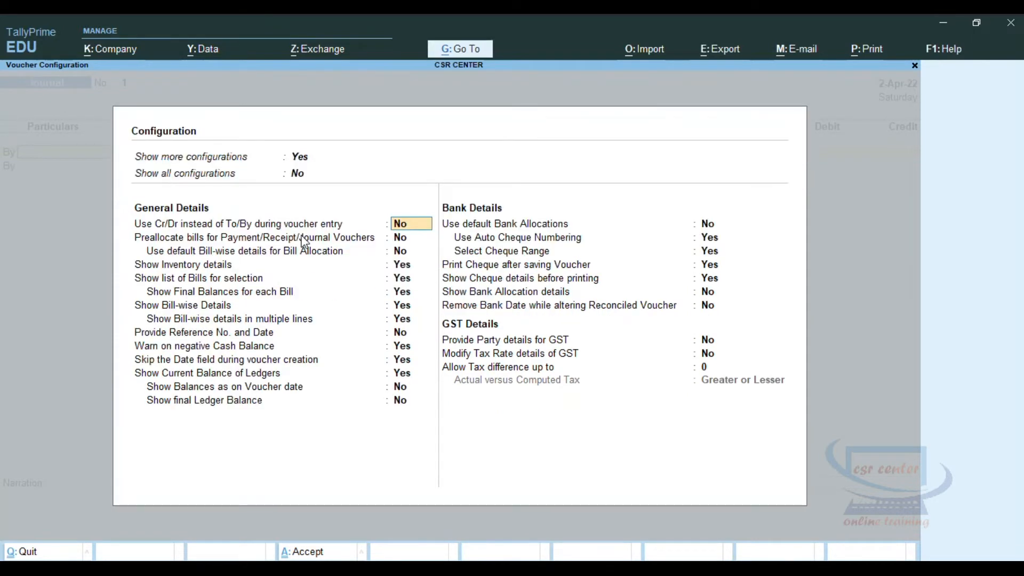
- Enable Show all configurations and Use Cr/Dr instead of To/By during voucher entry, and save the configuration
click(293, 182)
text(y)
key(Return)
text(y)
key(Return)
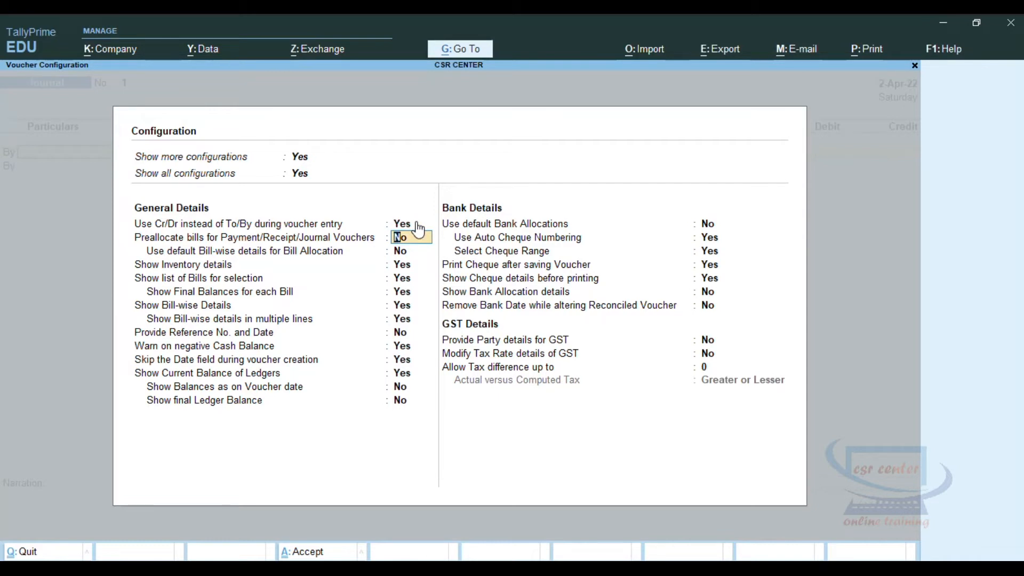
key(ctrl+a)
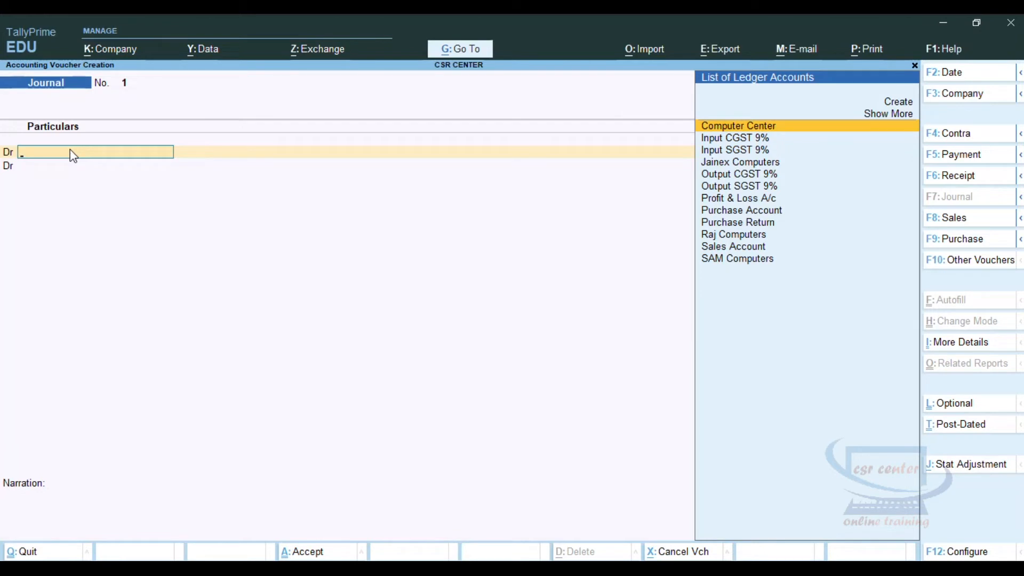
- Create a ledger named Computers under the Fixed Assets group for the voucher's first debit line
text(C)
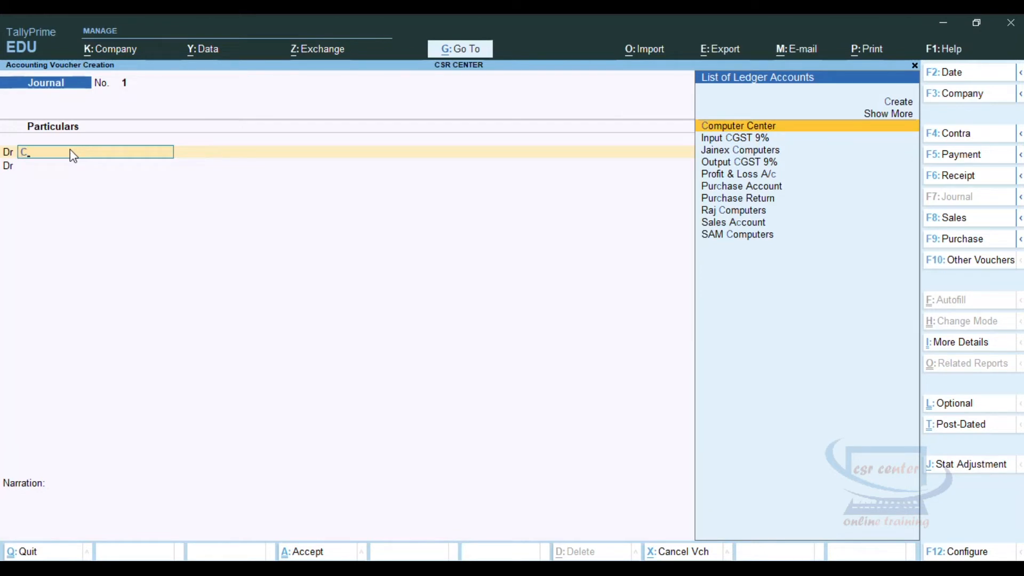
key(alt+c)
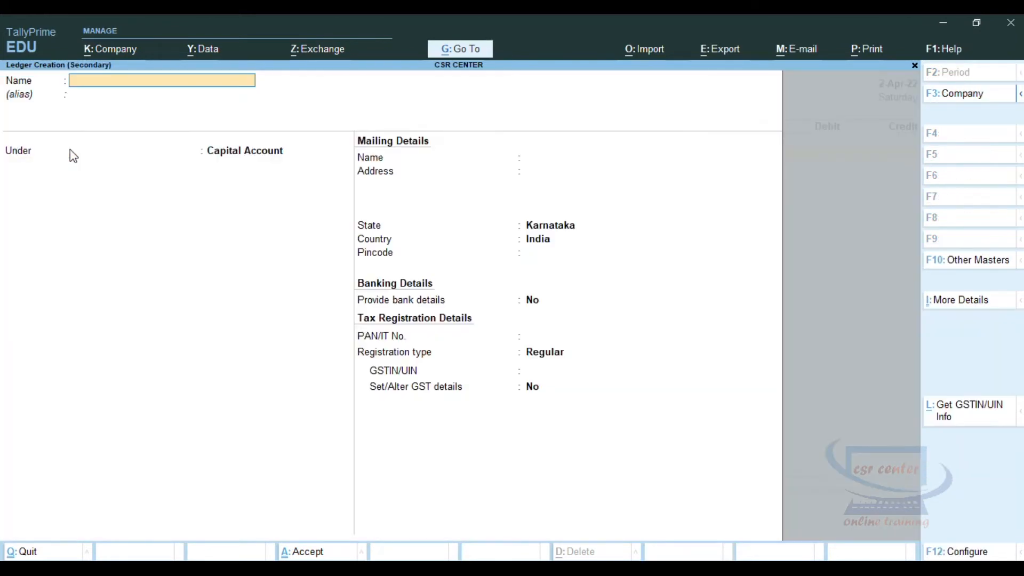
text(Computers)
key(Return)
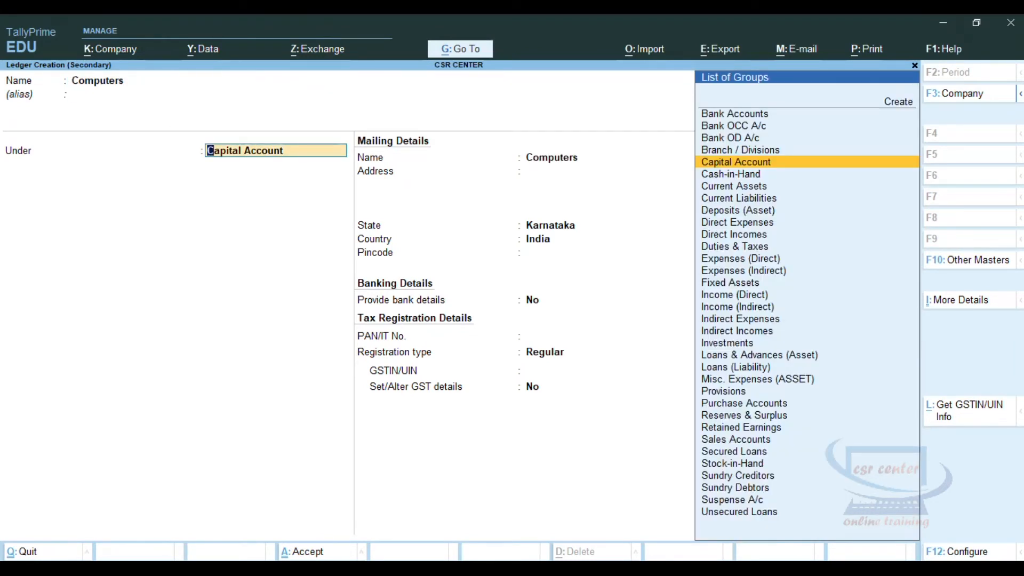
text(Fi)
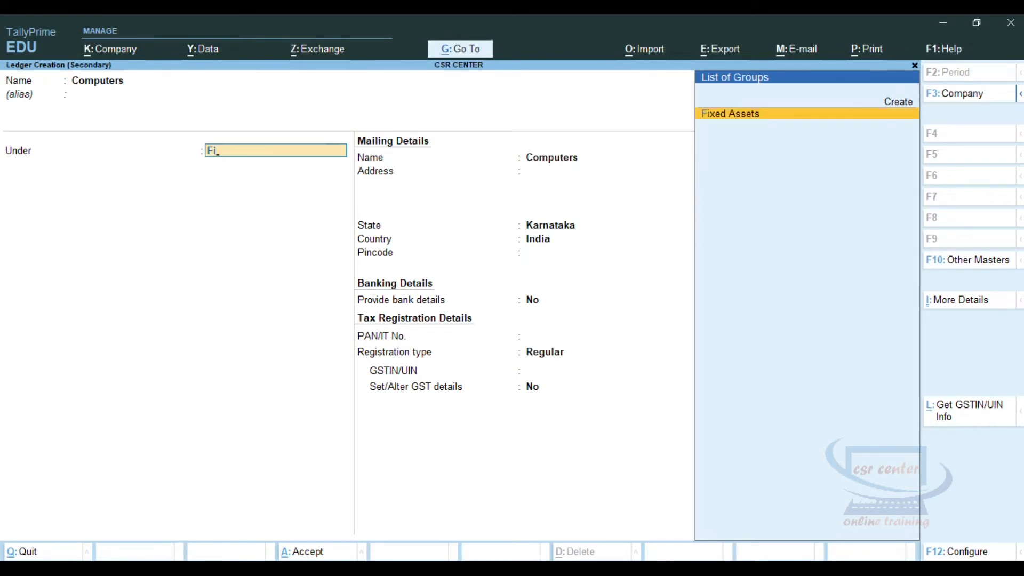
key(Return)
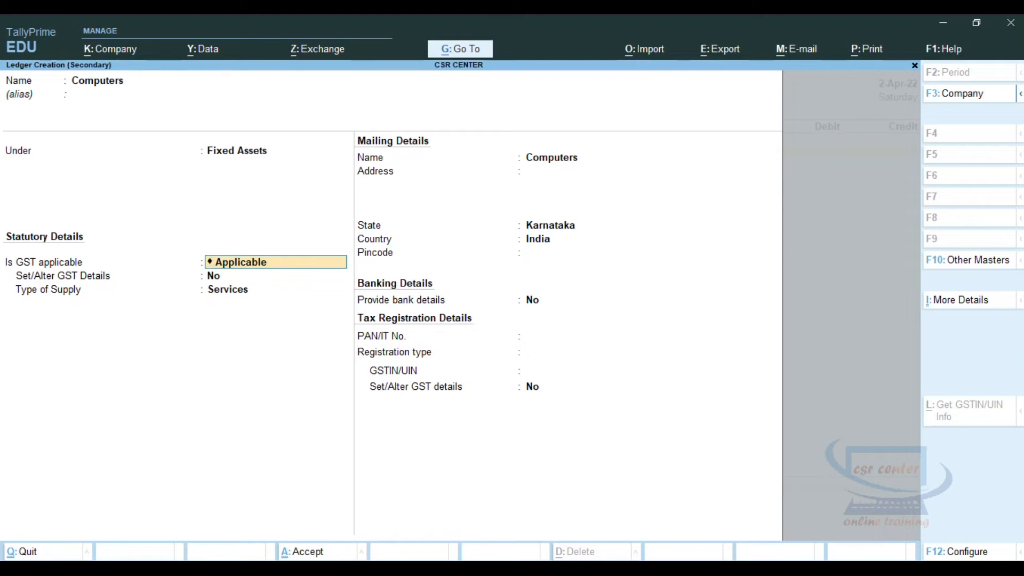
- Keep GST applicable for the Computers ledger, set its type of supply to Goods and save it
key(Return)
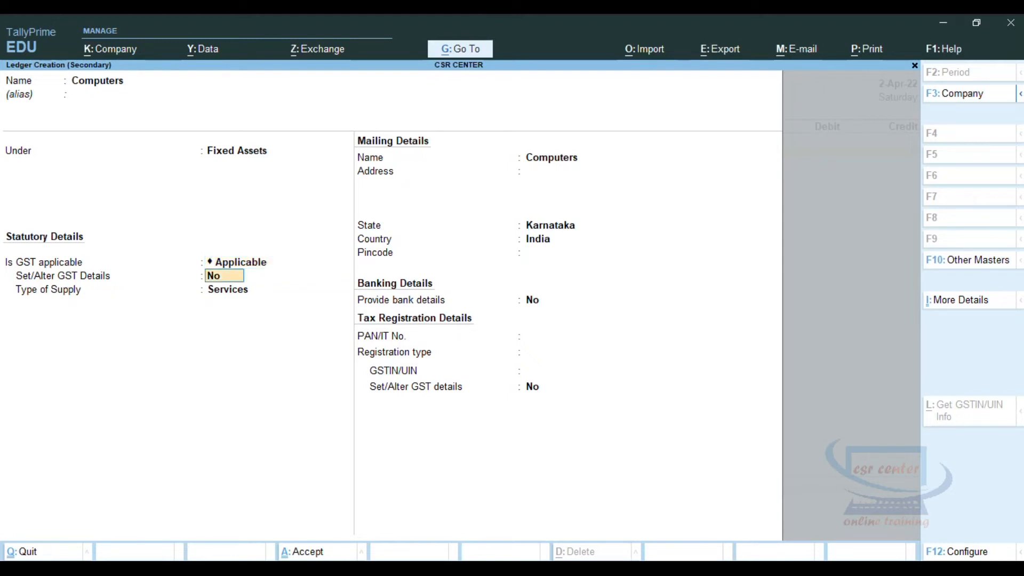
key(Return)
key(Up)
key(Return)
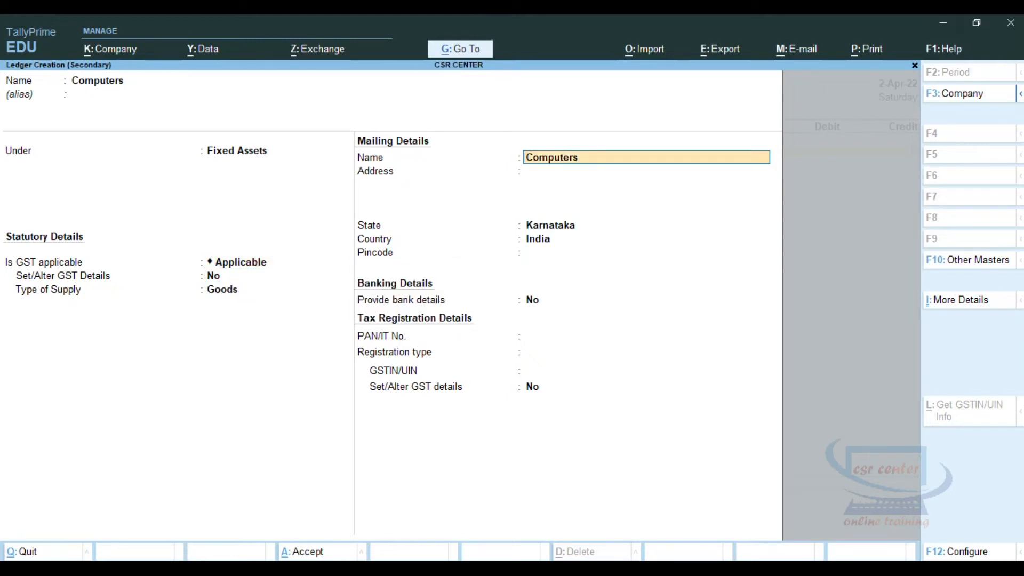
key(ctrl+a)
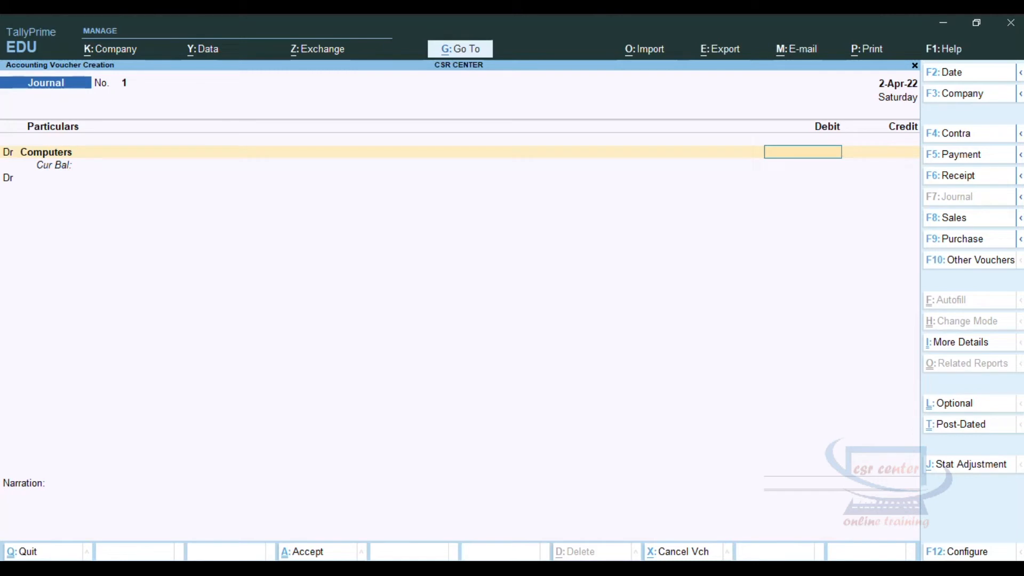
- Debit Computers with 25000 and make the following voucher line a Cr entry
text(25000)
key(Return)
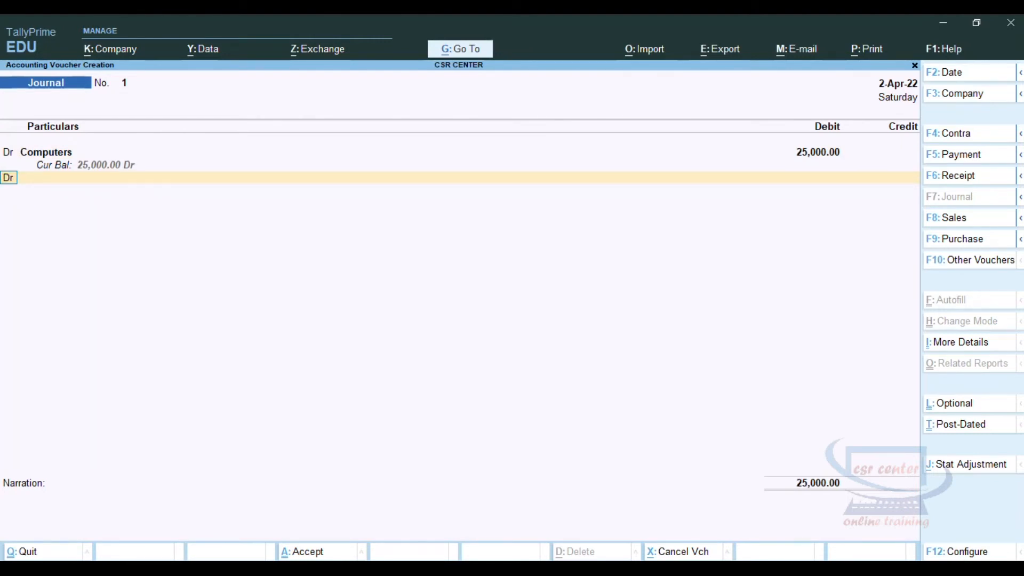
text(cr)
key(Return)
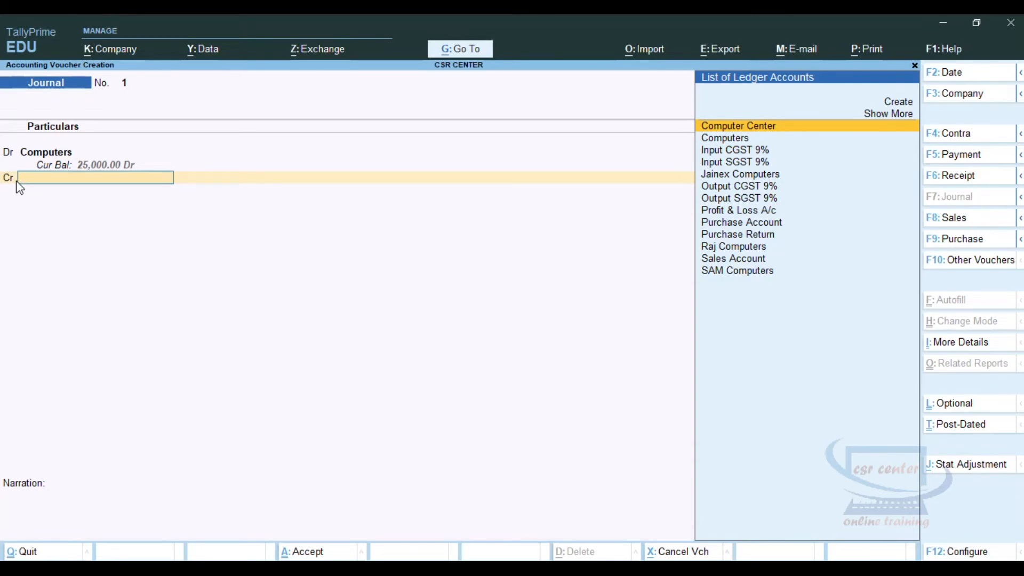
- Create and save a ledger named Ramu Treders under Sundry Creditors, keeping bill-by-bill balances, for the credit line
key(alt+c)
text(Ramu Treders)
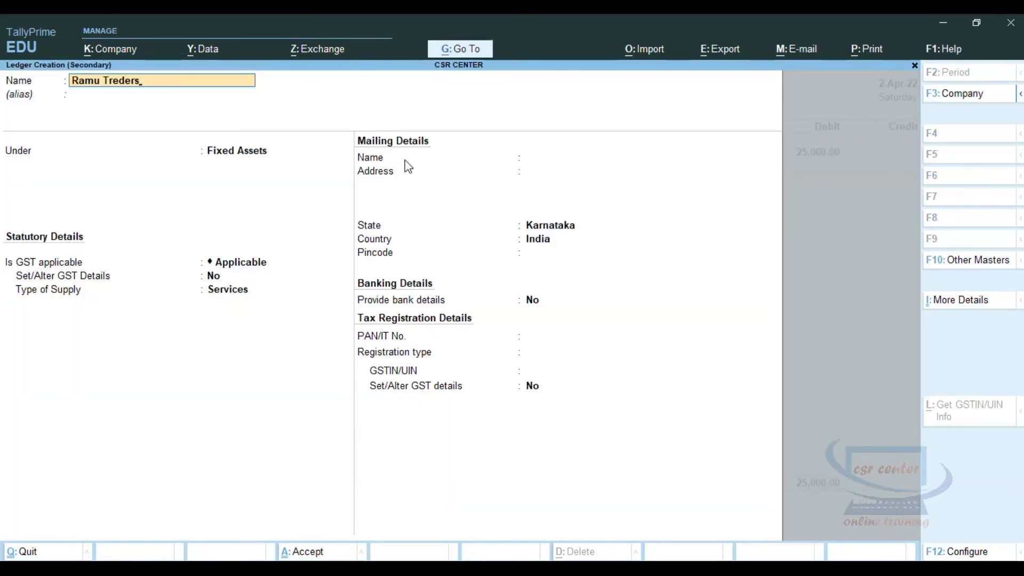
key(Return)
key(Return)
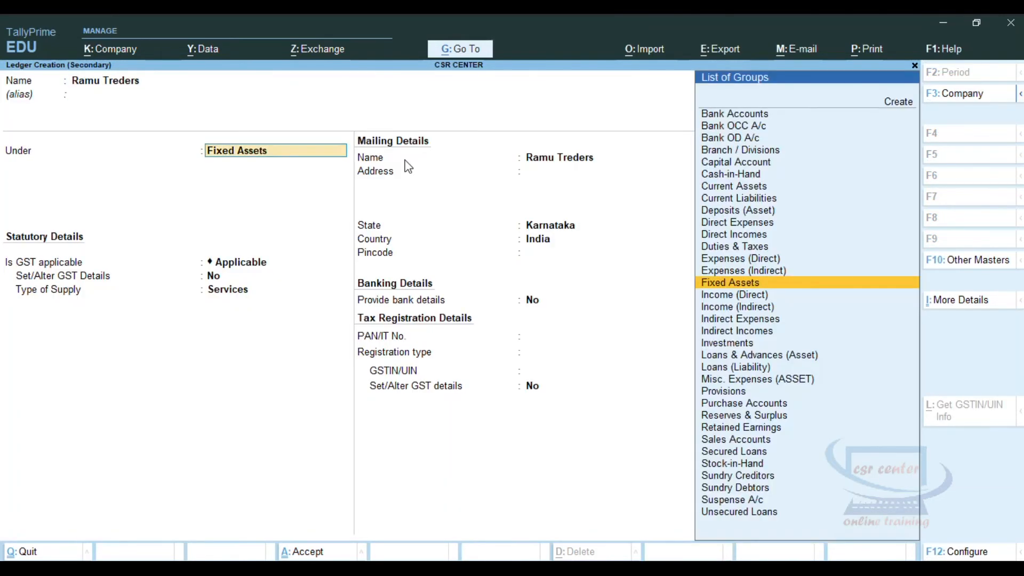
text(Su)
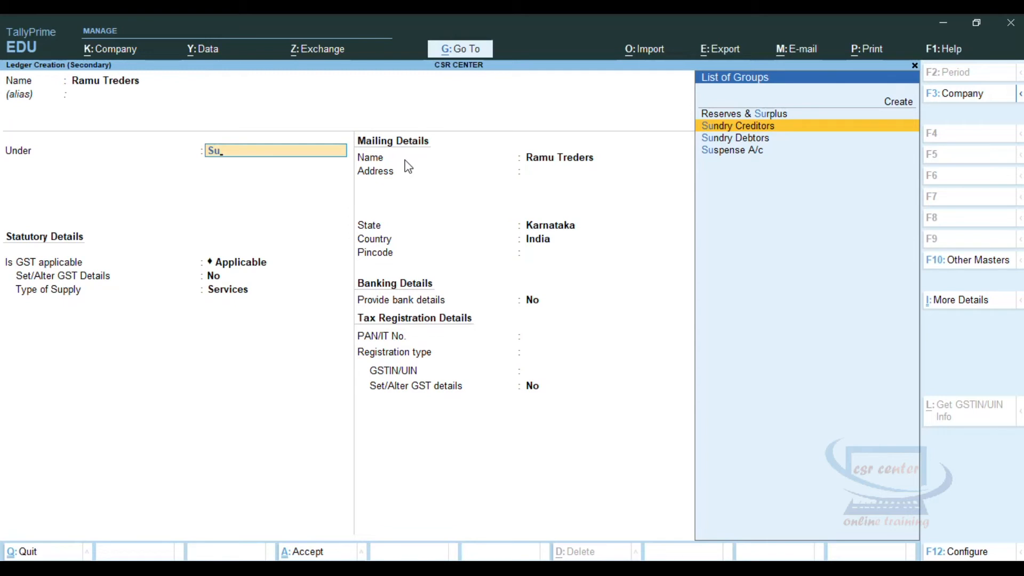
key(Return)
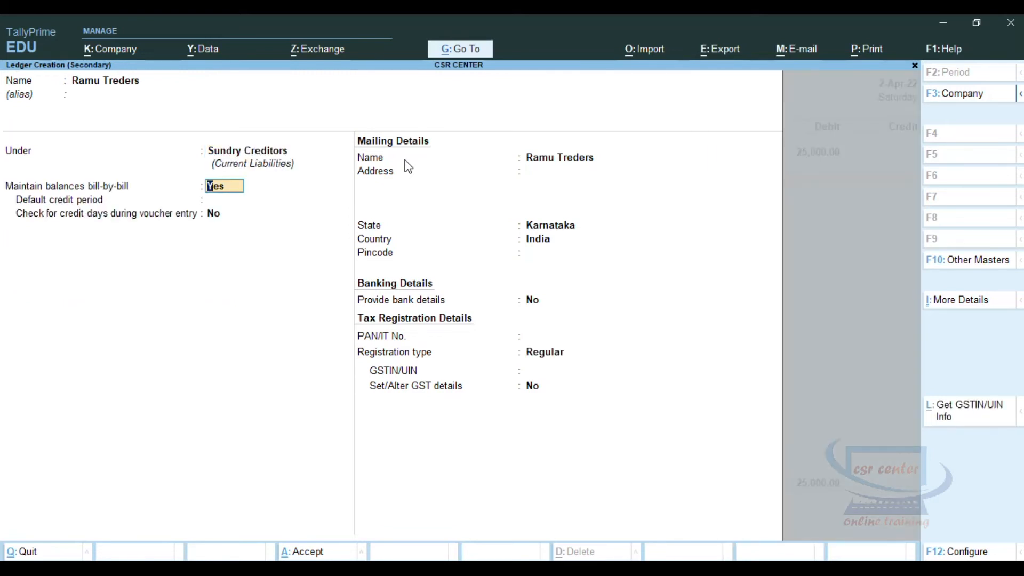
key(Return)
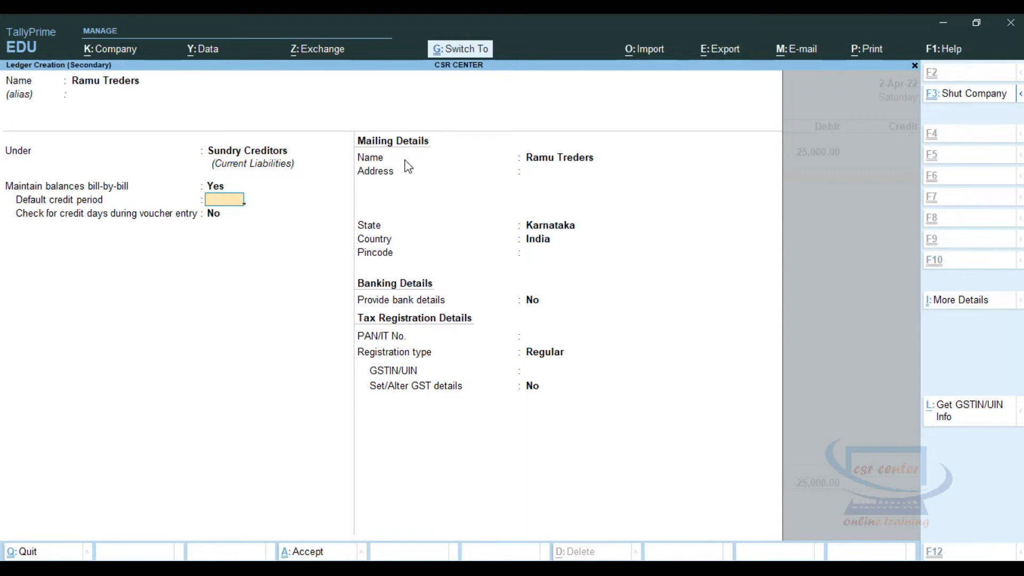
key(ctrl+a)
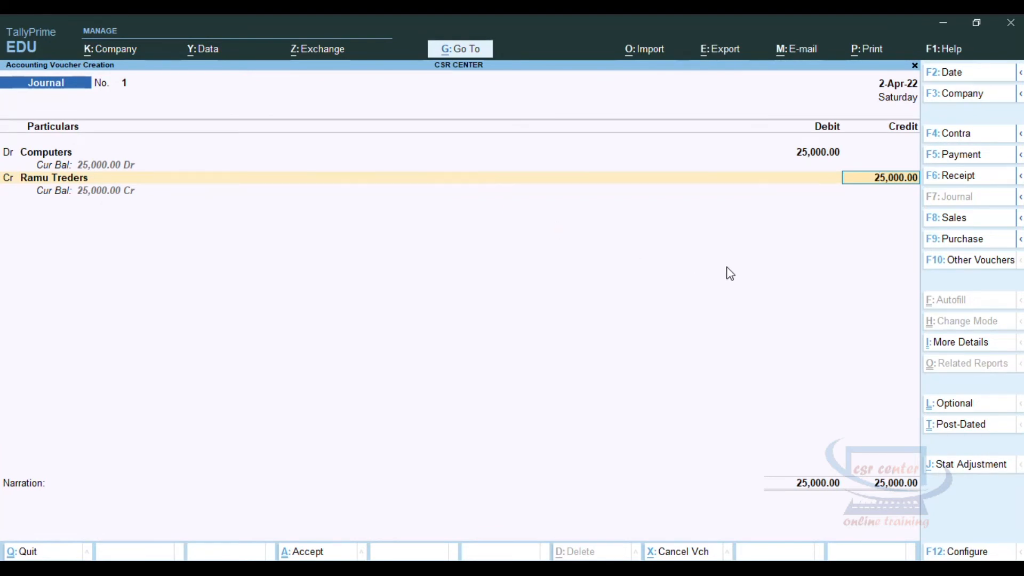
- Credit Ramu Treders with 25,000 as On Account and save the journal voucher without a narration
key(Return)
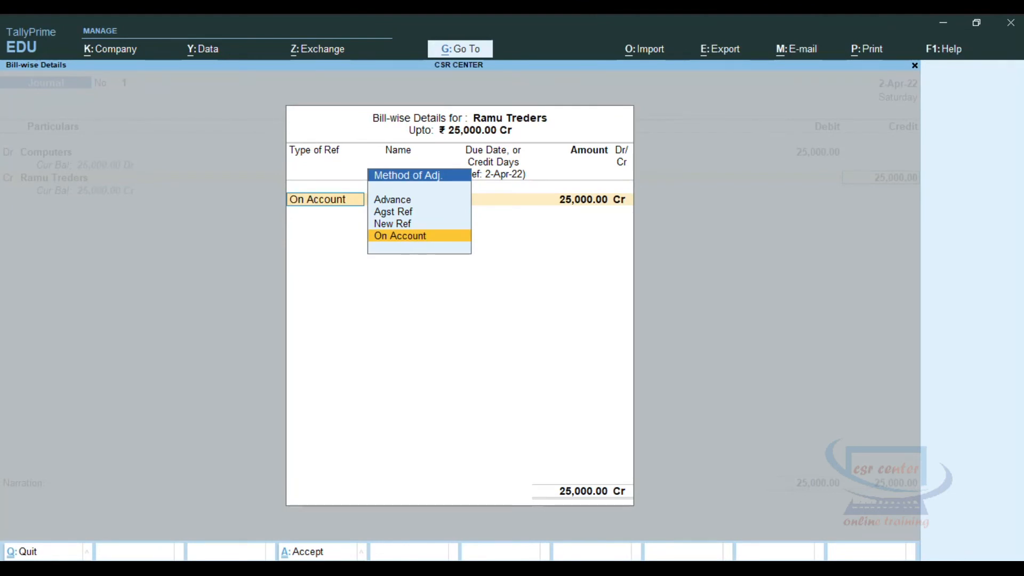
key(Return)
key(Return)
key(Return)
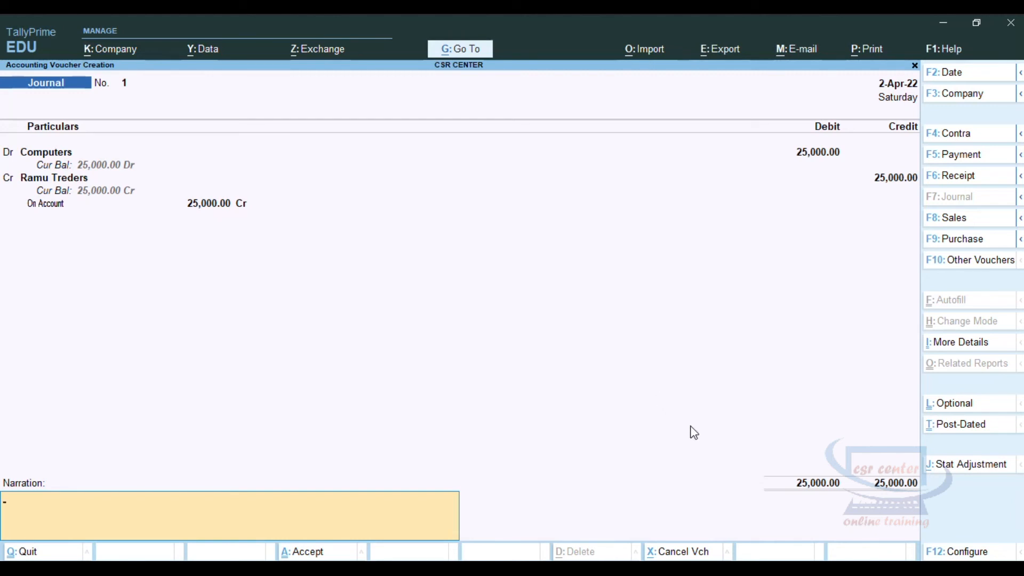
key(Return)
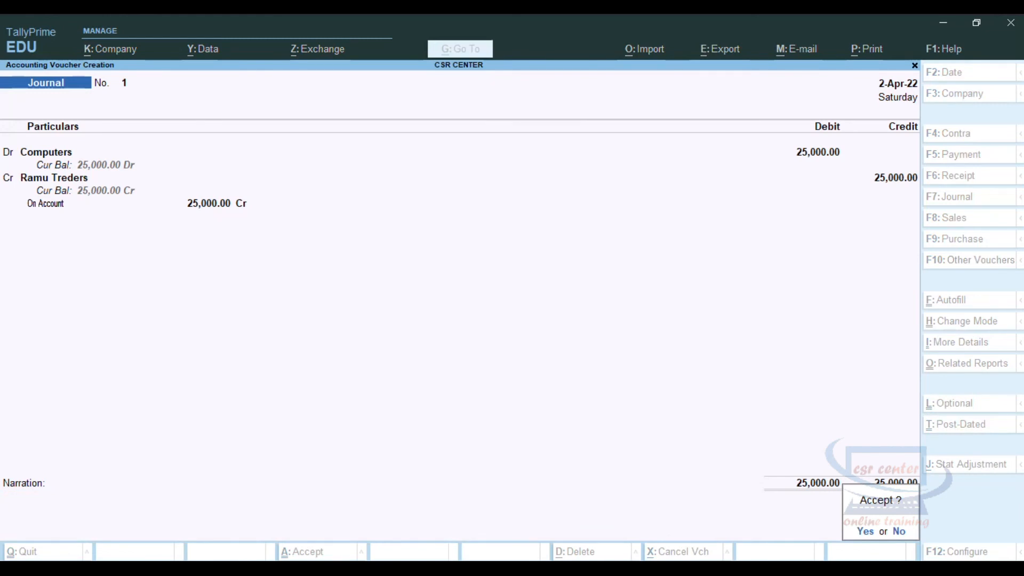
key(Return)
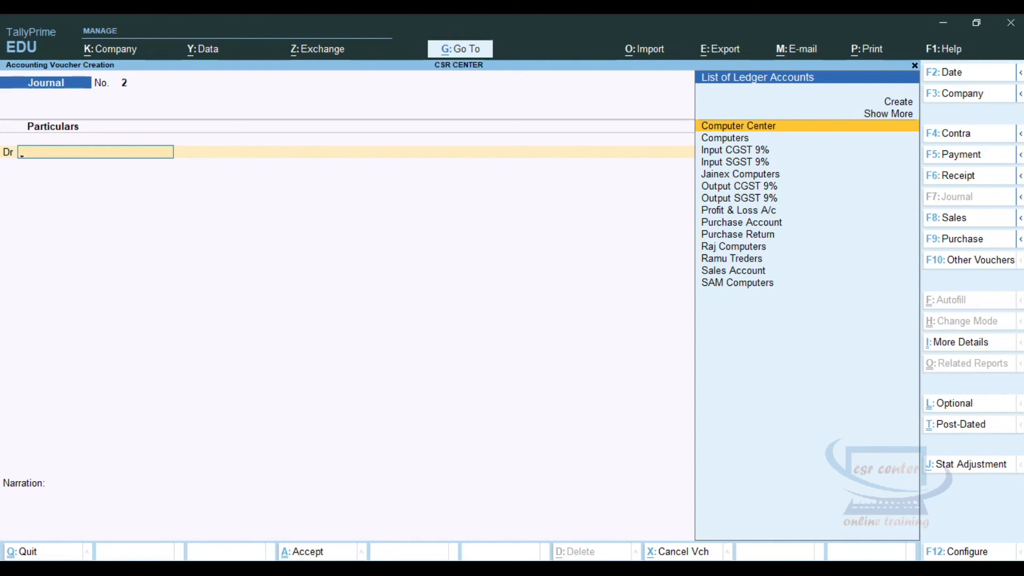
- Create a ledger named Furniture Acc under the Fixed Assets group for the debit line of the second journal voucher
key(alt)
key(alt+c)
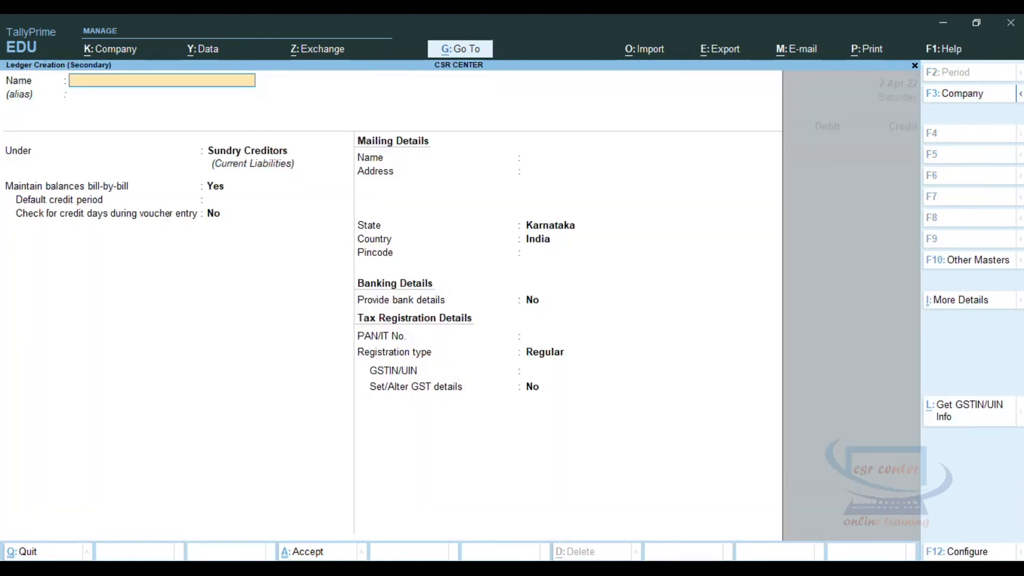
text(Furniture Acc)
key(Return)
key(Return)
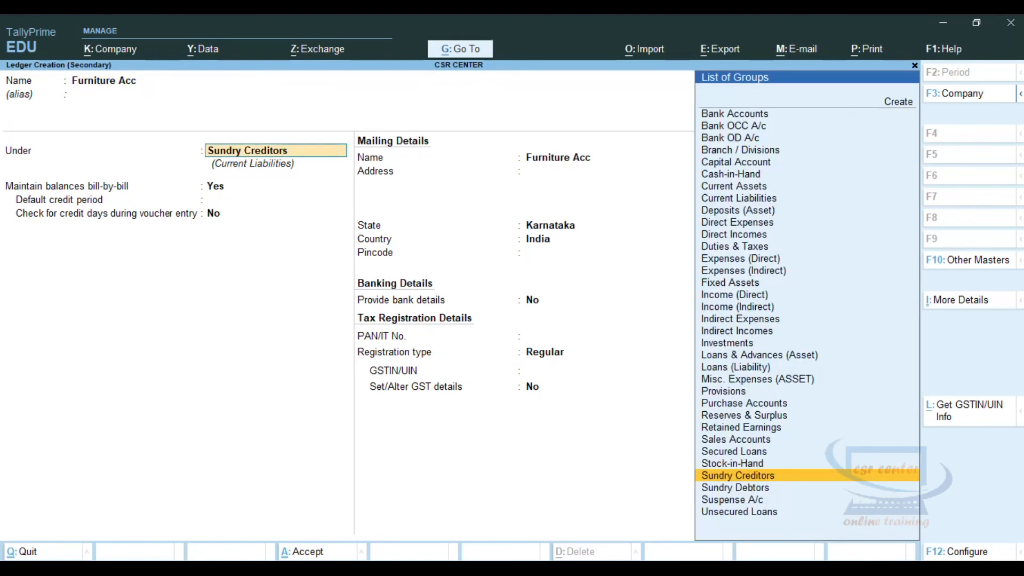
text(Fi)
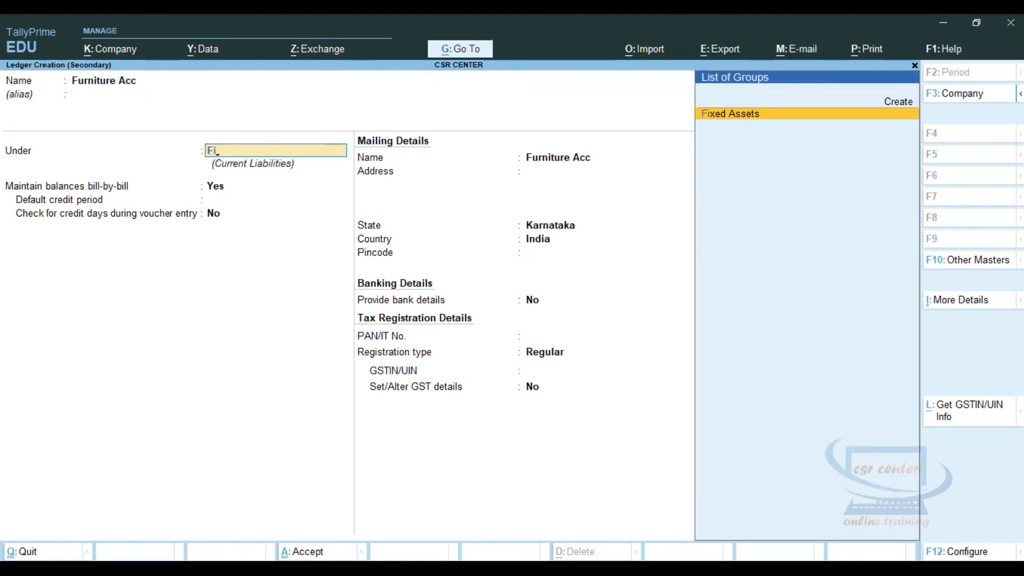
key(Return)
- Keep GST applicable for the Furniture Acc ledger, set its type of supply to Goods and save it
key(Return)
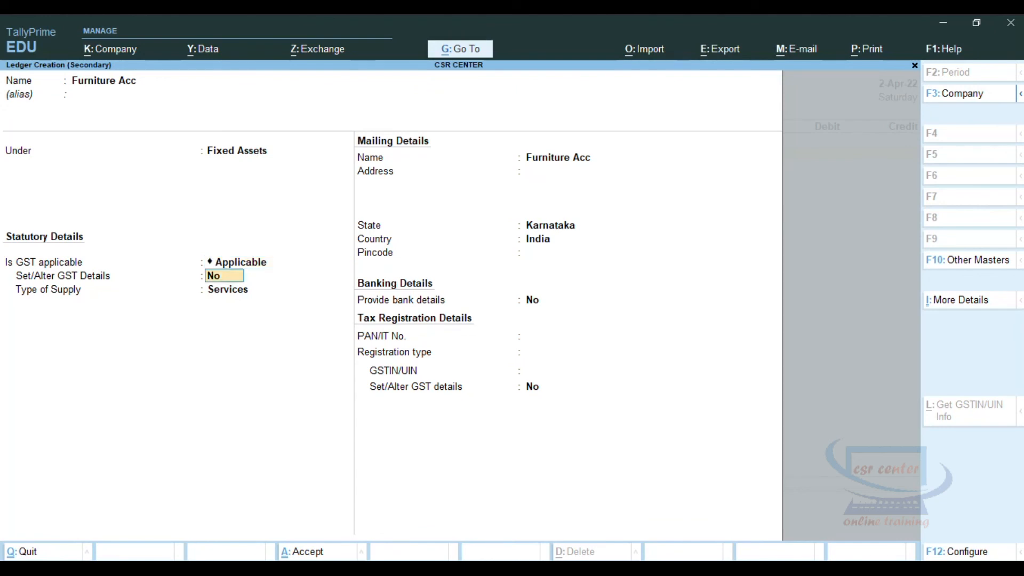
key(Return)
key(Up)
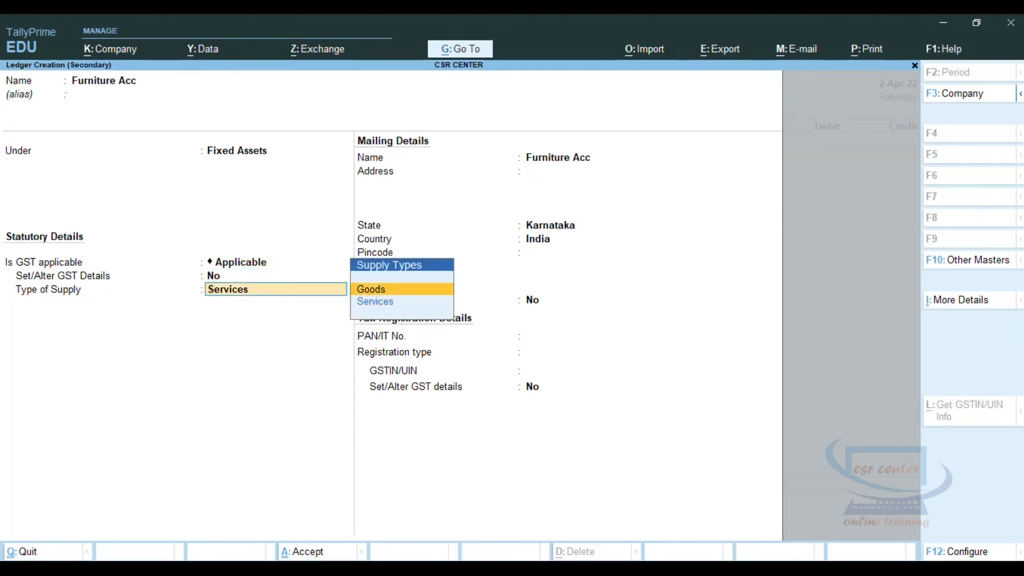
key(Return)
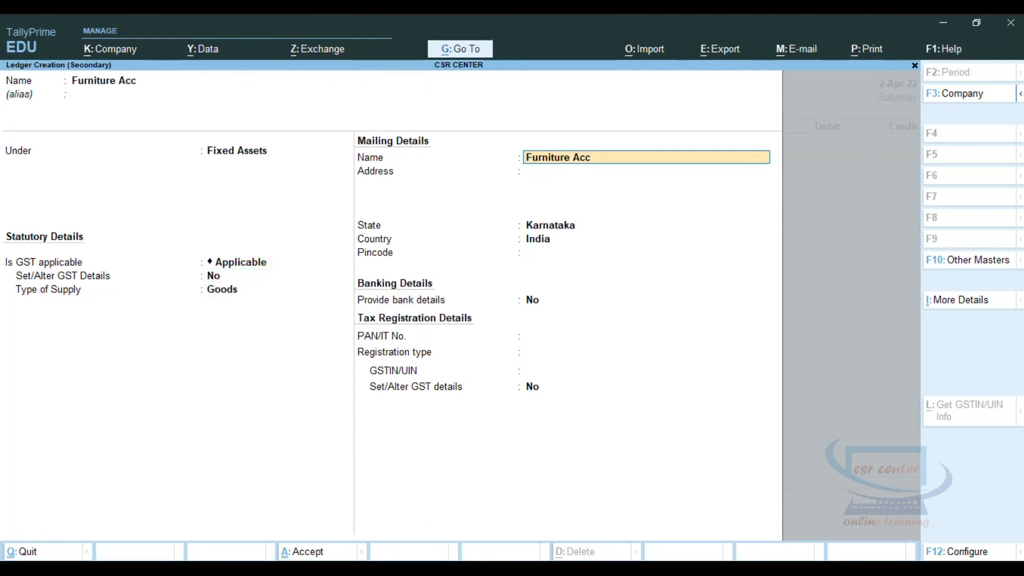
key(ctrl)
key(ctrl+a)
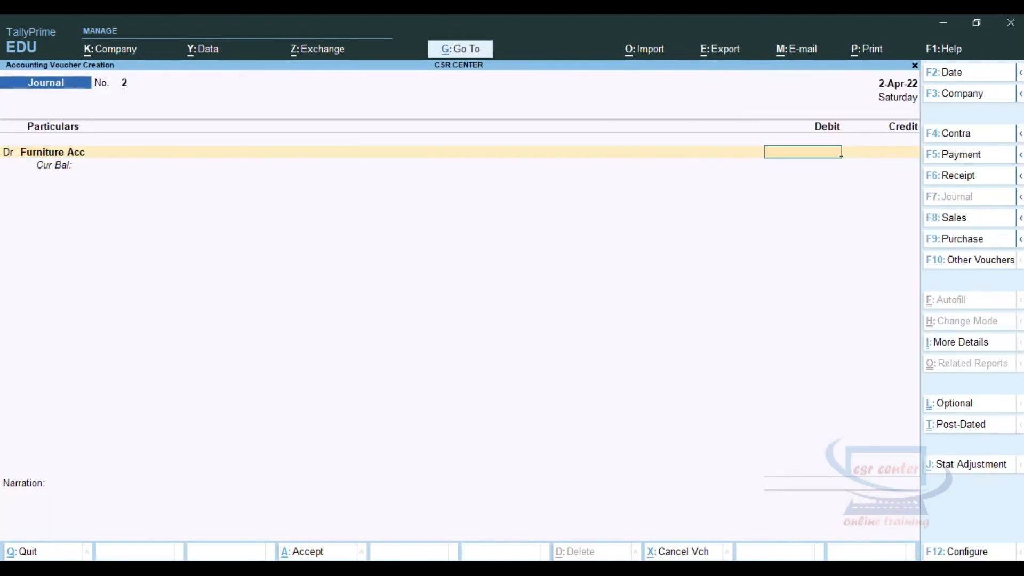
- Debit Furniture Acc with 50000 and accept Cr for the following voucher line
text(50000)
key(Return)
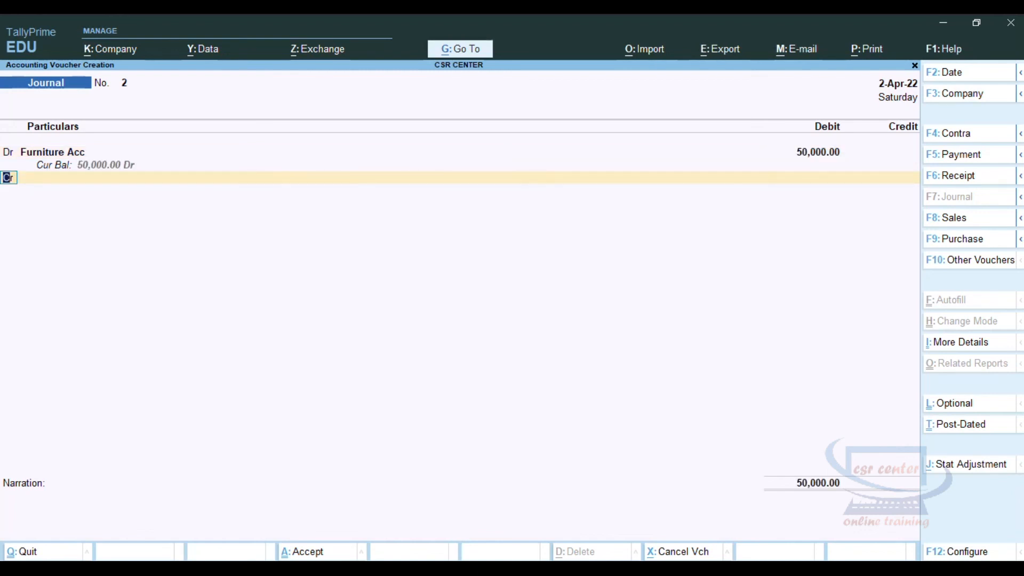
key(Return)
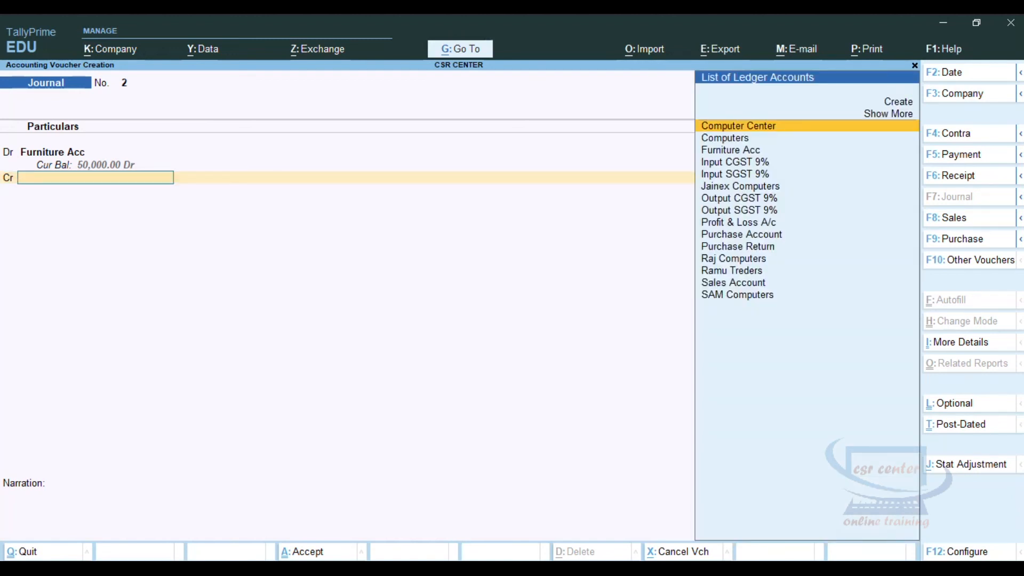
- Create a ledger named Raju Furniture under Sundry Creditors for the credit line, keep bill-by-bill balances enabled and save it
key(alt+c)
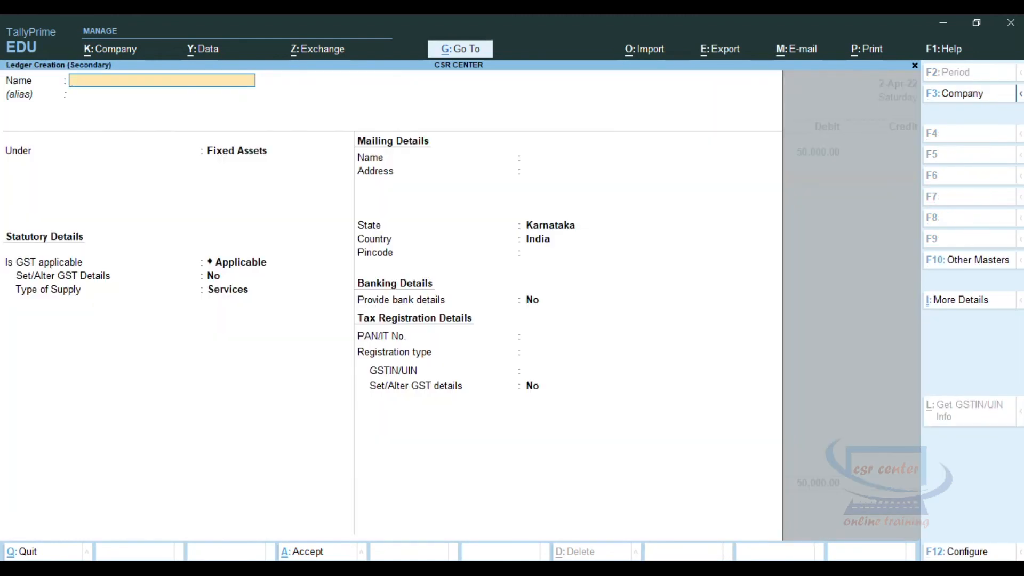
text(Raju Furniture)
key(Return)
key(Return)
text(S)
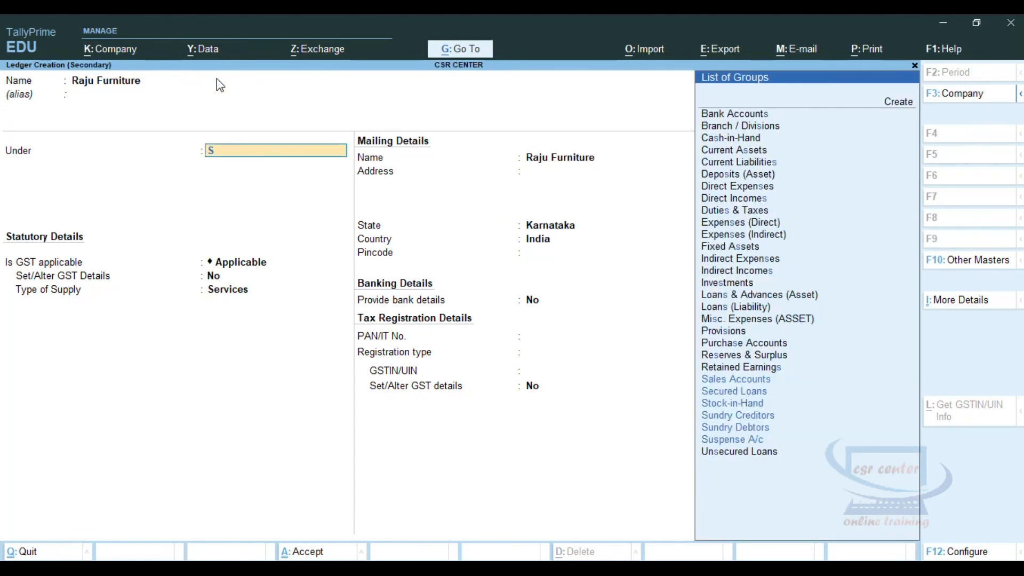
text(un)
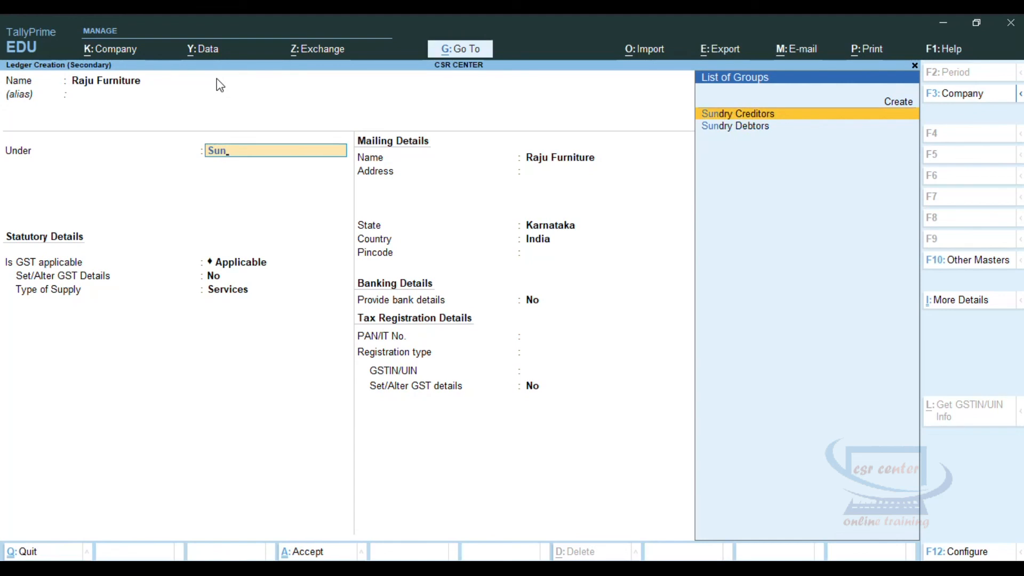
key(Return)
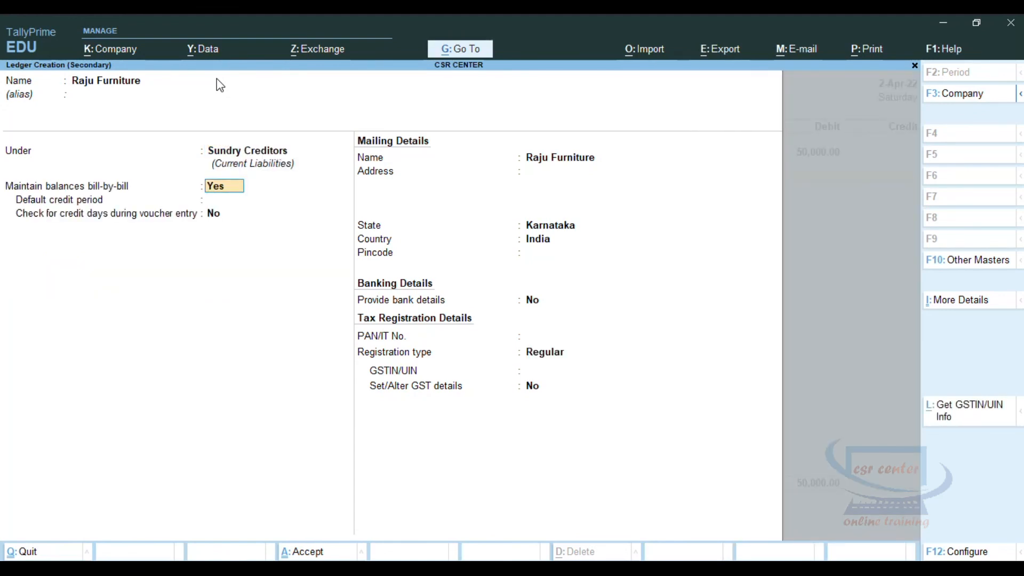
key(Return)
key(ctrl)
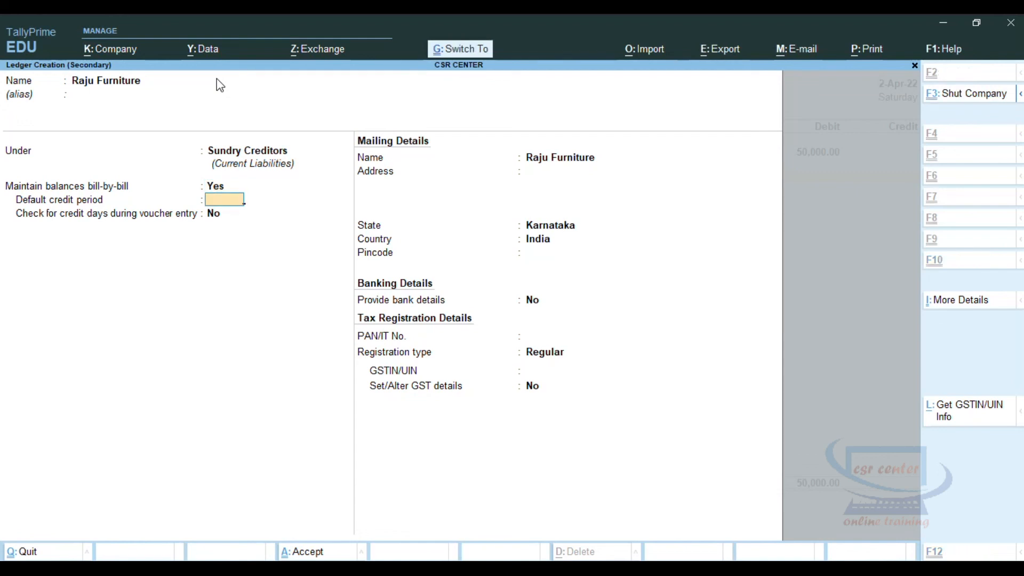
key(ctrl+a)
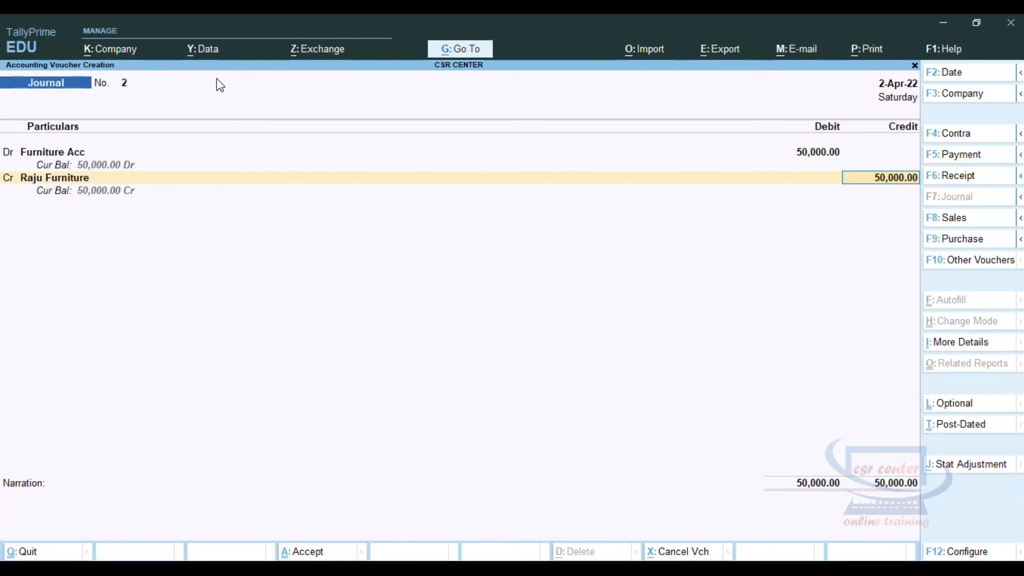
- Credit Raju Furniture with 50,000 as On Account and save the journal voucher without a narration
key(Return)
key(Return)
key(Return)
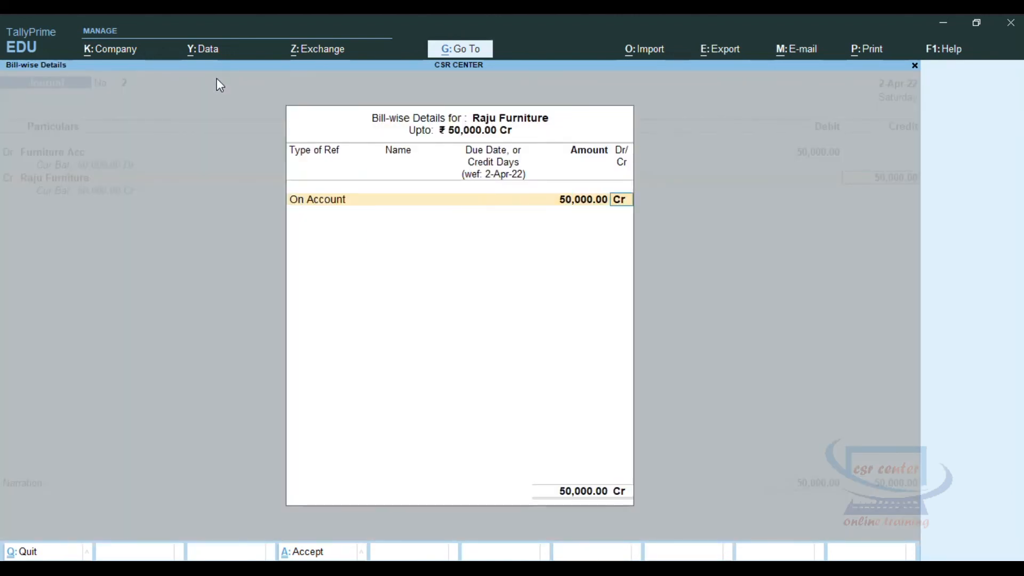
key(Return)
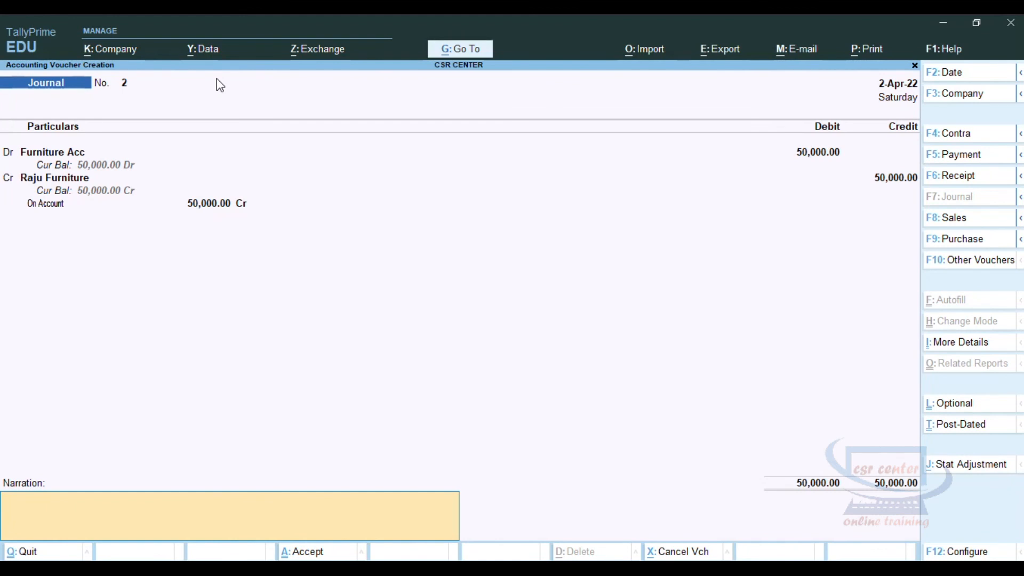
key(Return)
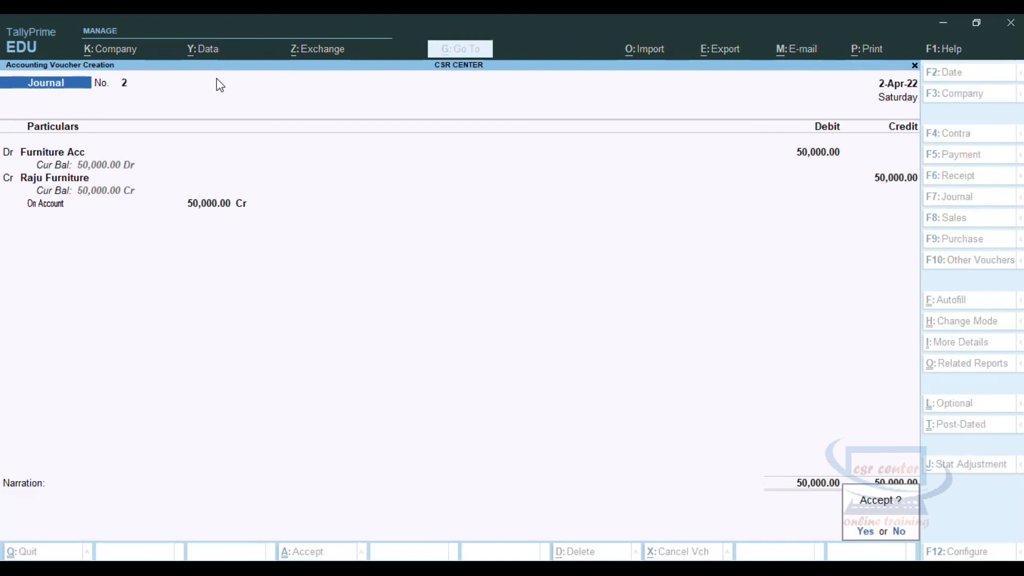
key(Return)
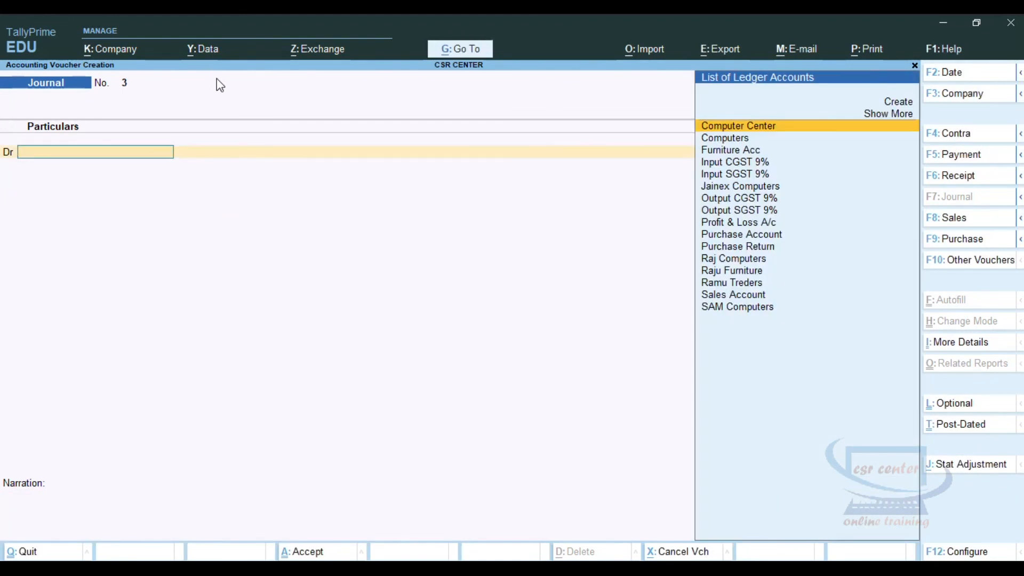